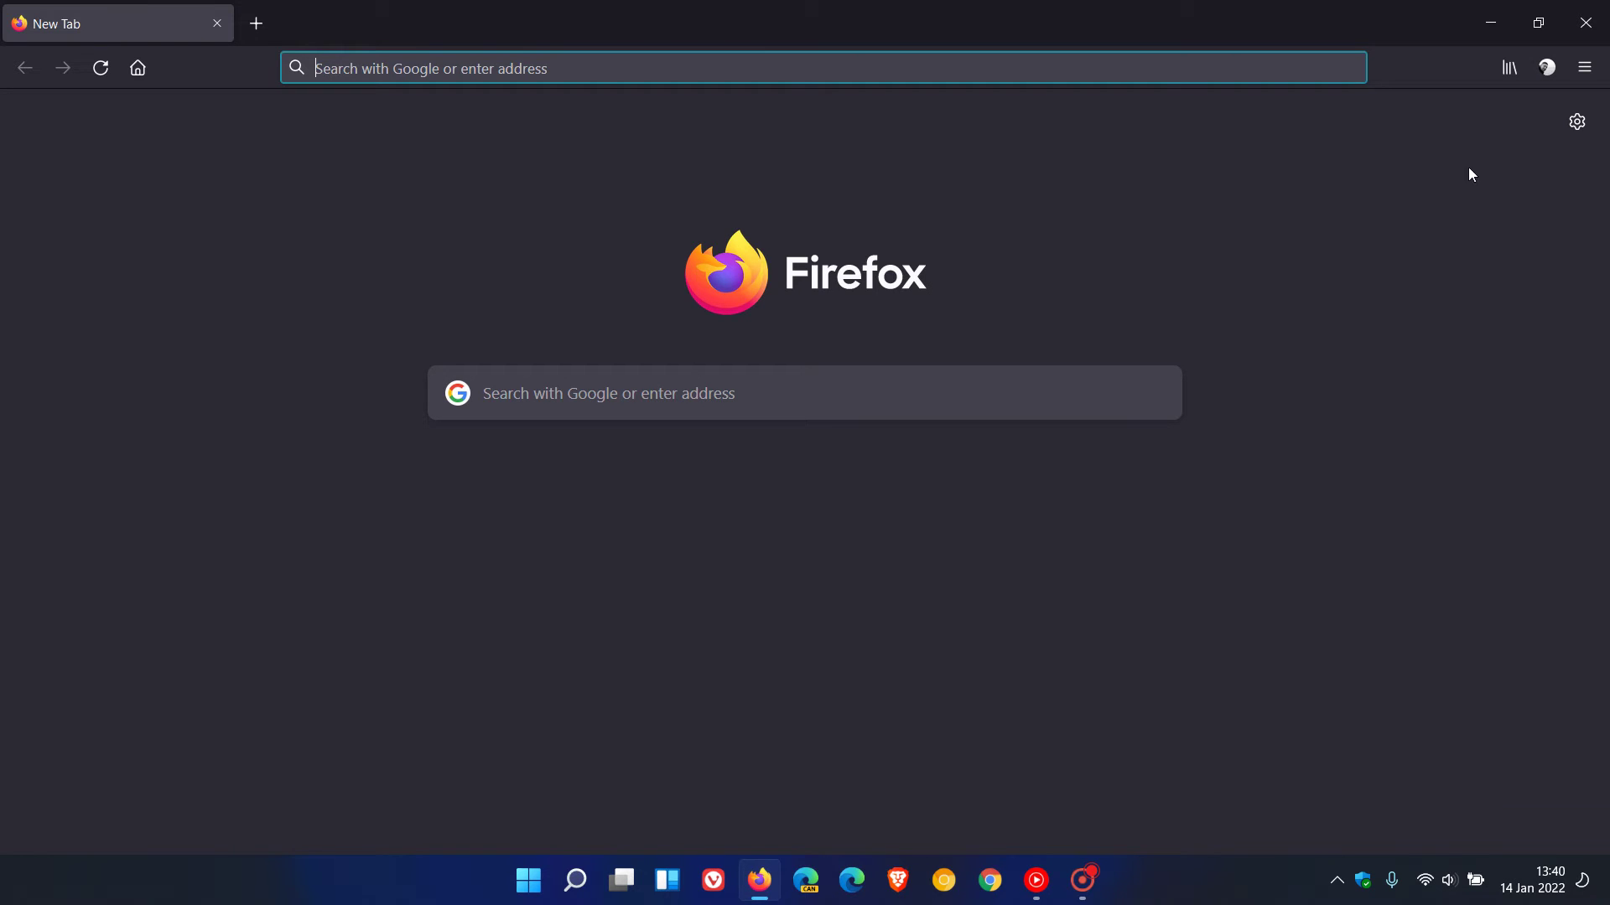
Step: Quit Firefox and relaunch it from the taskbar icon
click(1585, 24)
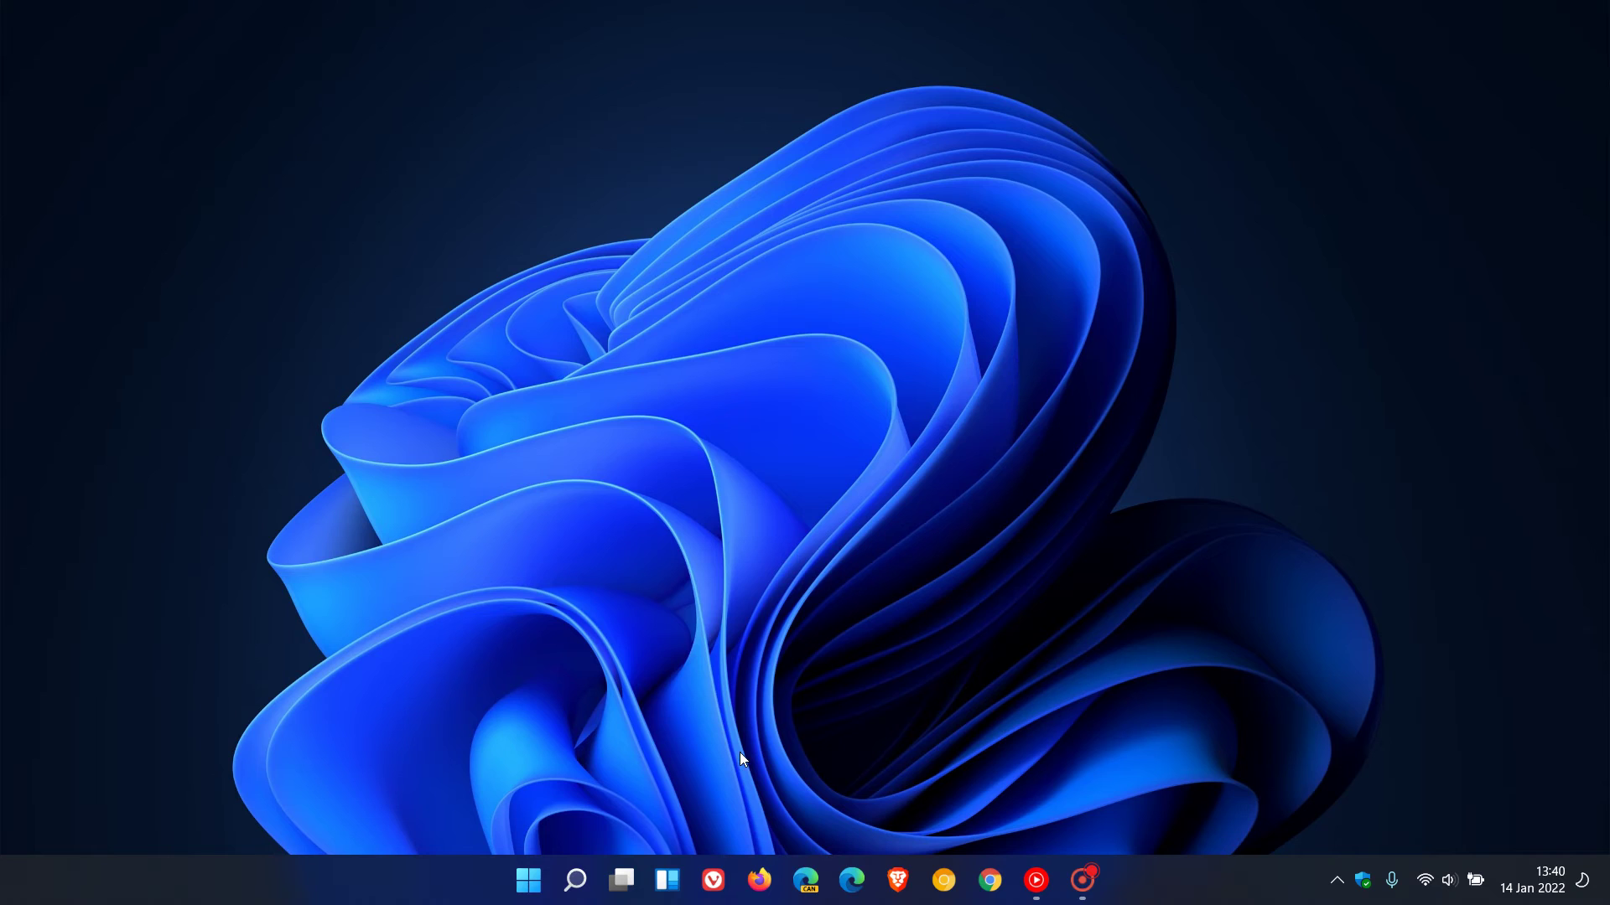
click(761, 881)
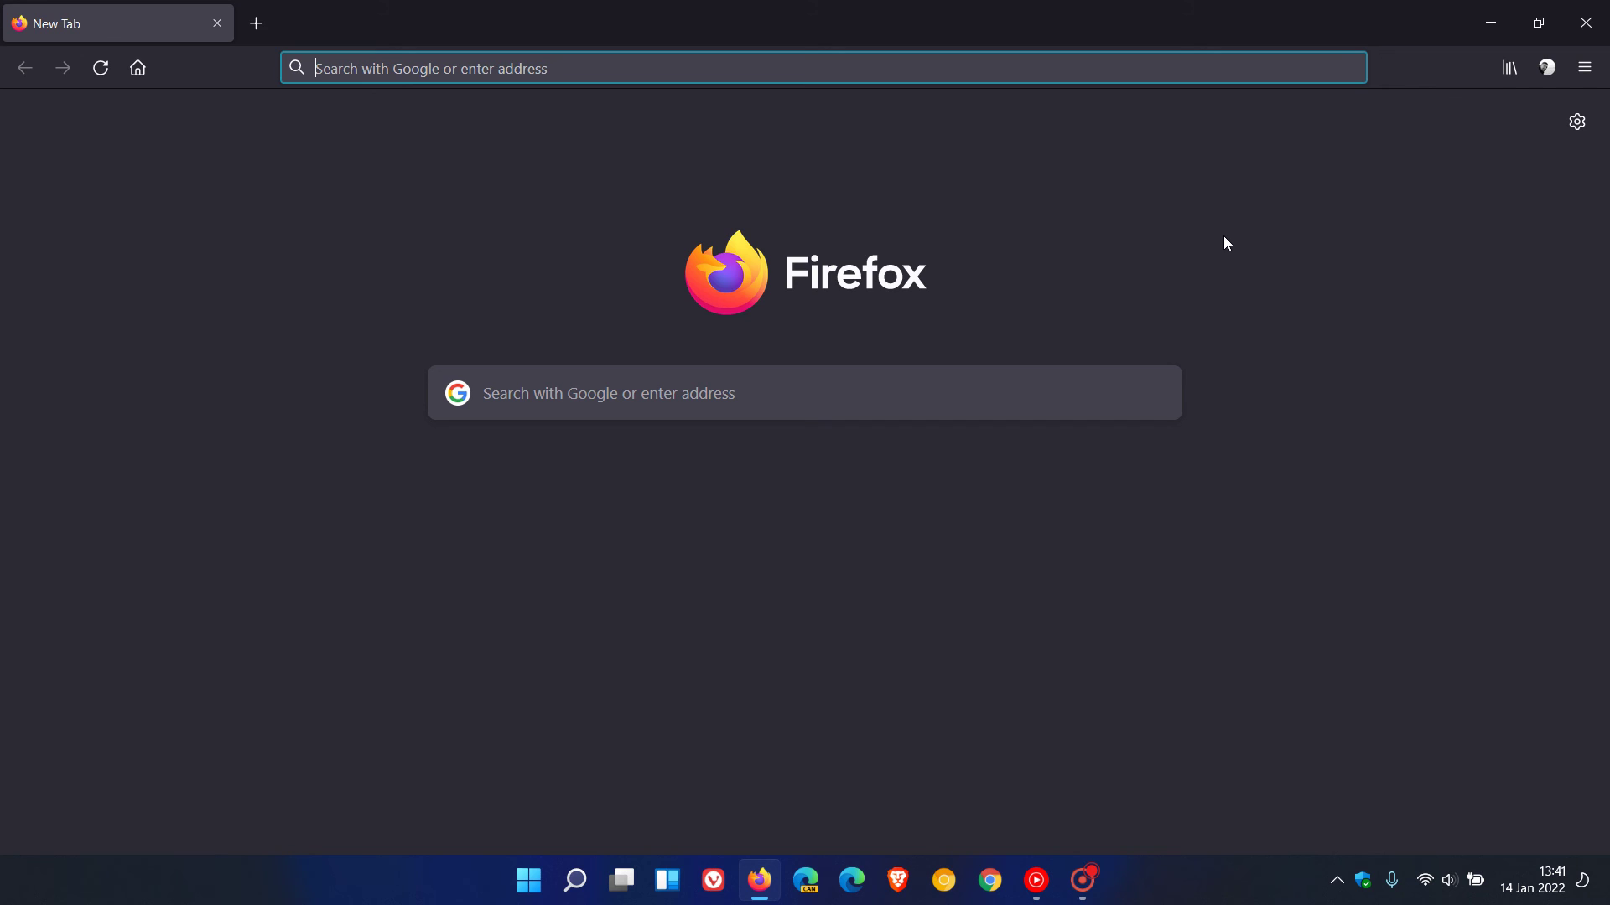
Step: Close the Firefox window, leaving only the Windows desktop showing
click(1583, 22)
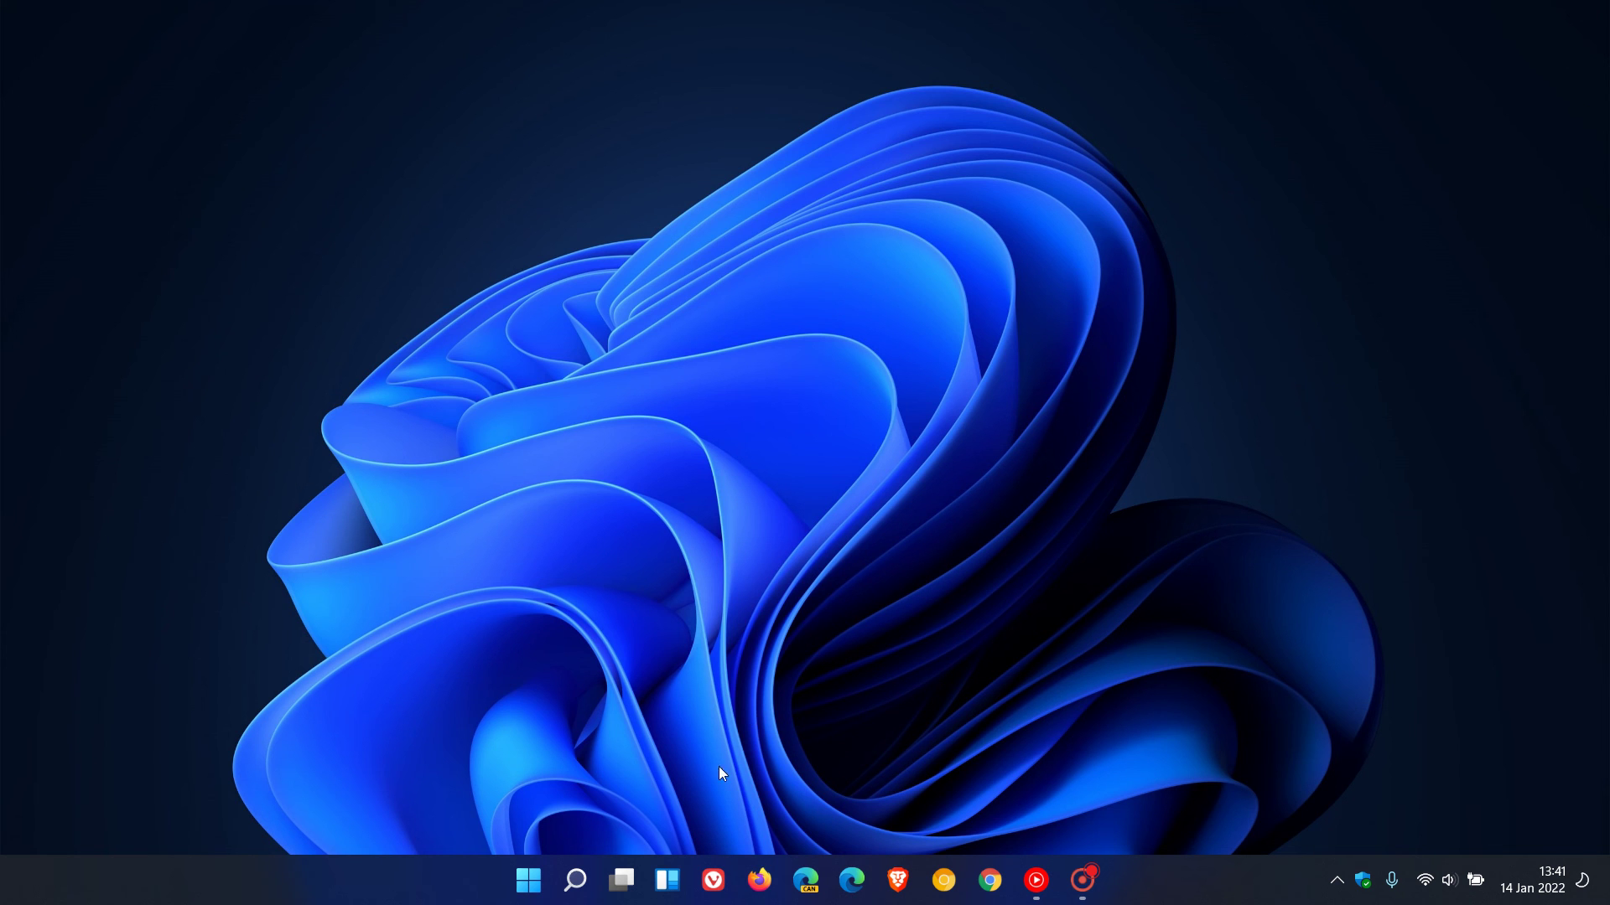